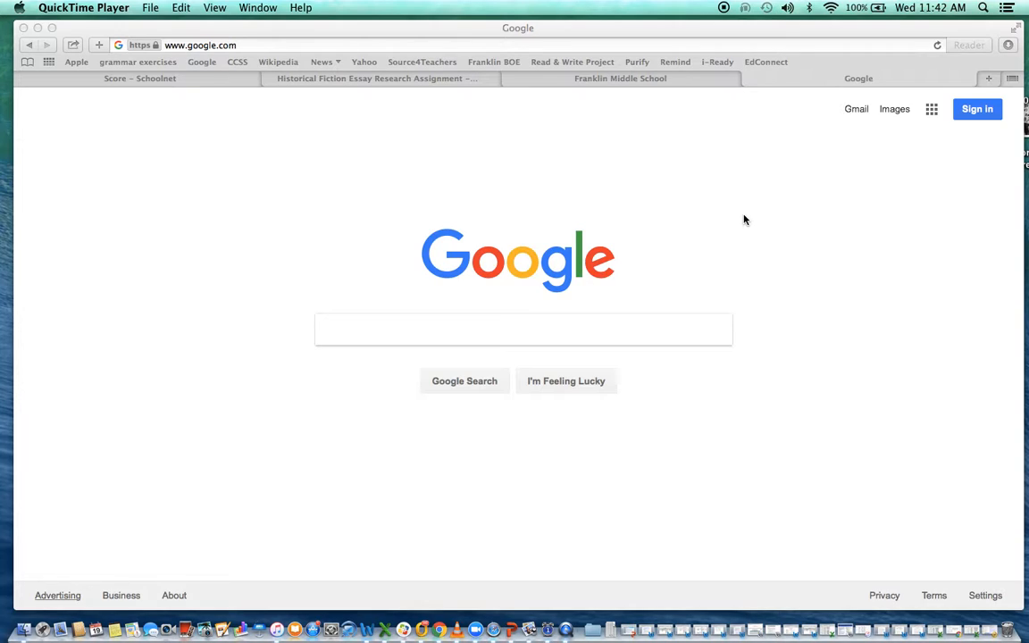
- Sign in to Google with the school account using its saved password
{"action": "left_click", "coordinate": [979, 113]}
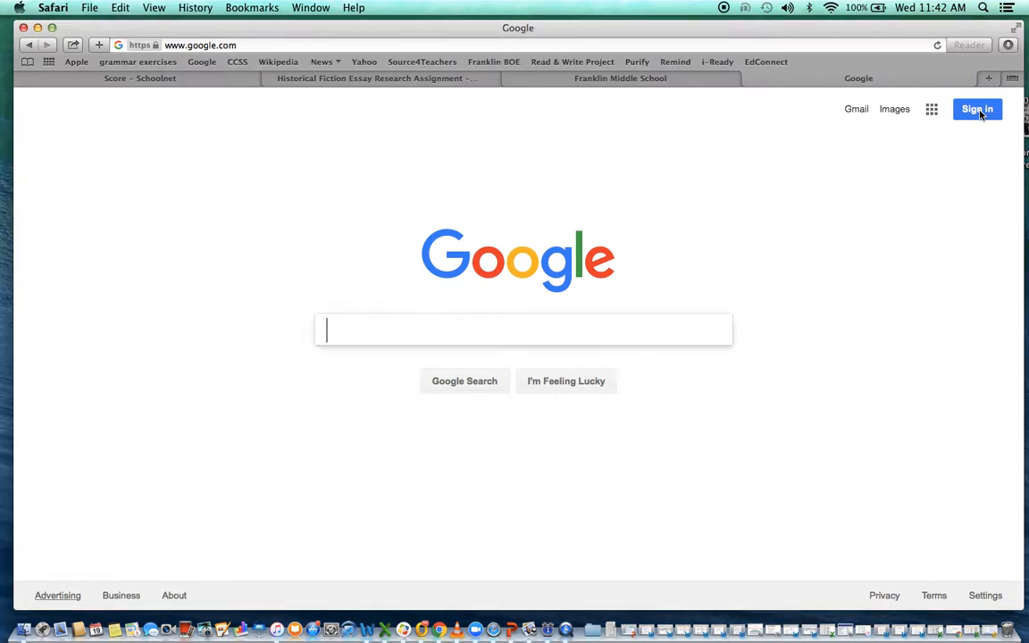
{"action": "left_click", "coordinate": [979, 114]}
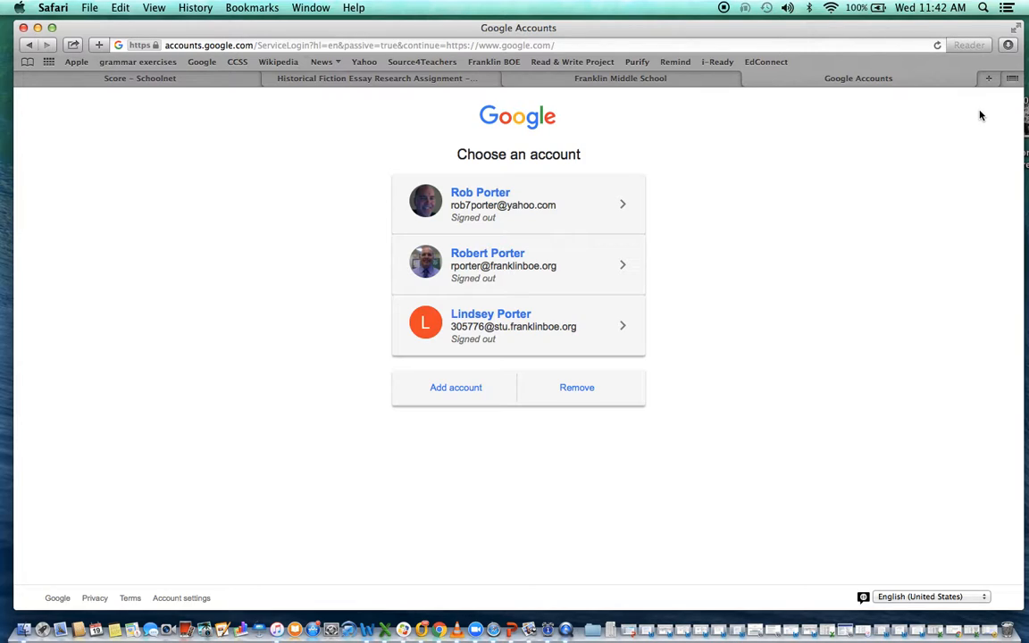
{"action": "left_click", "coordinate": [513, 267]}
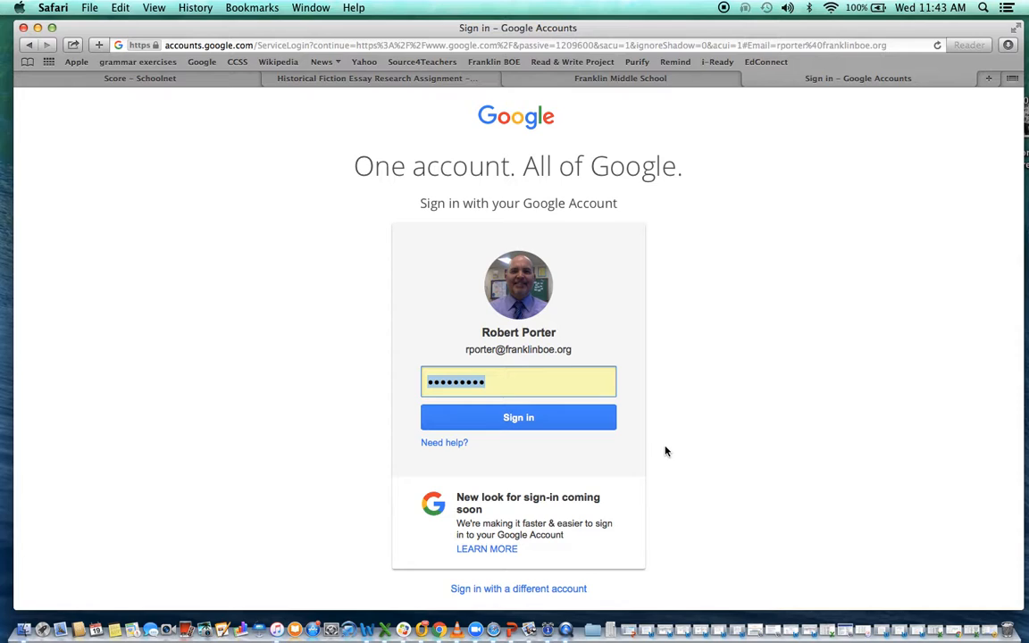
{"action": "left_click", "coordinate": [587, 423]}
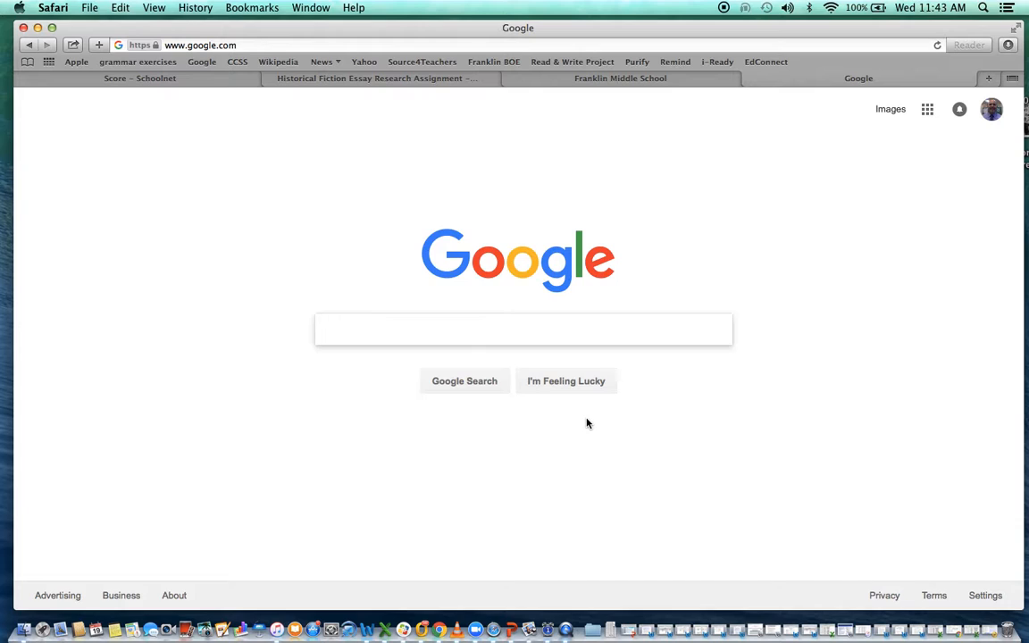
- Search Google for 'classroom' and go to the Google Classroom site
{"action": "type", "text": "class"}
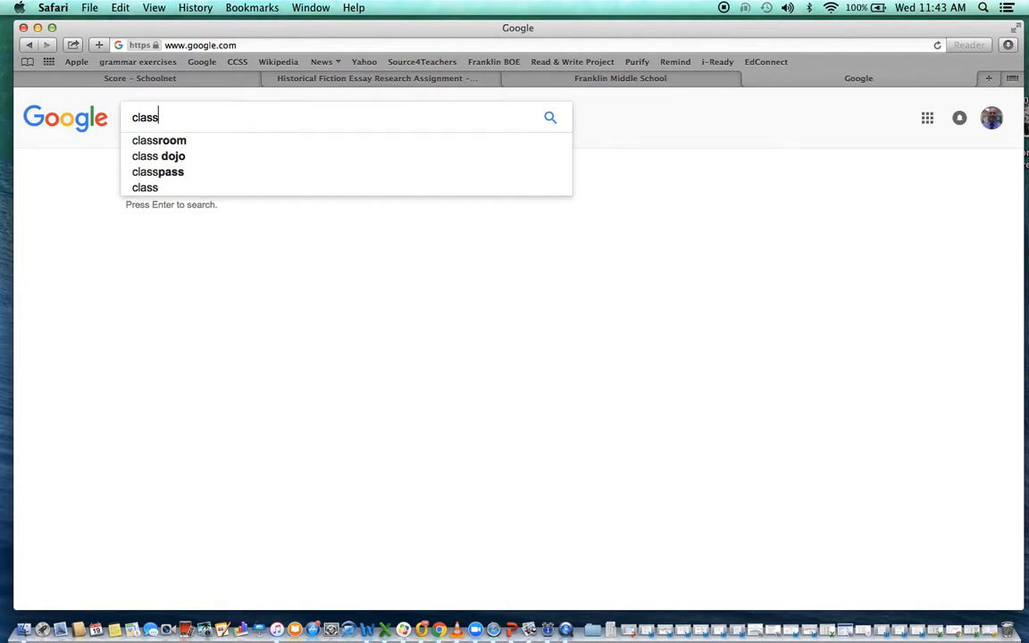
{"action": "type", "text": "room"}
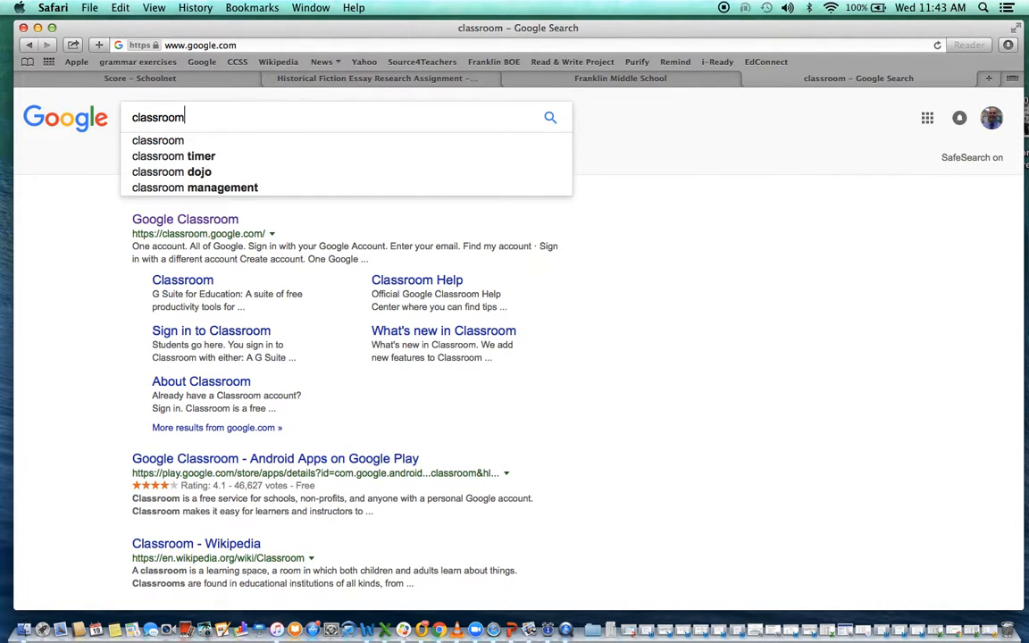
{"action": "key", "text": "Return"}
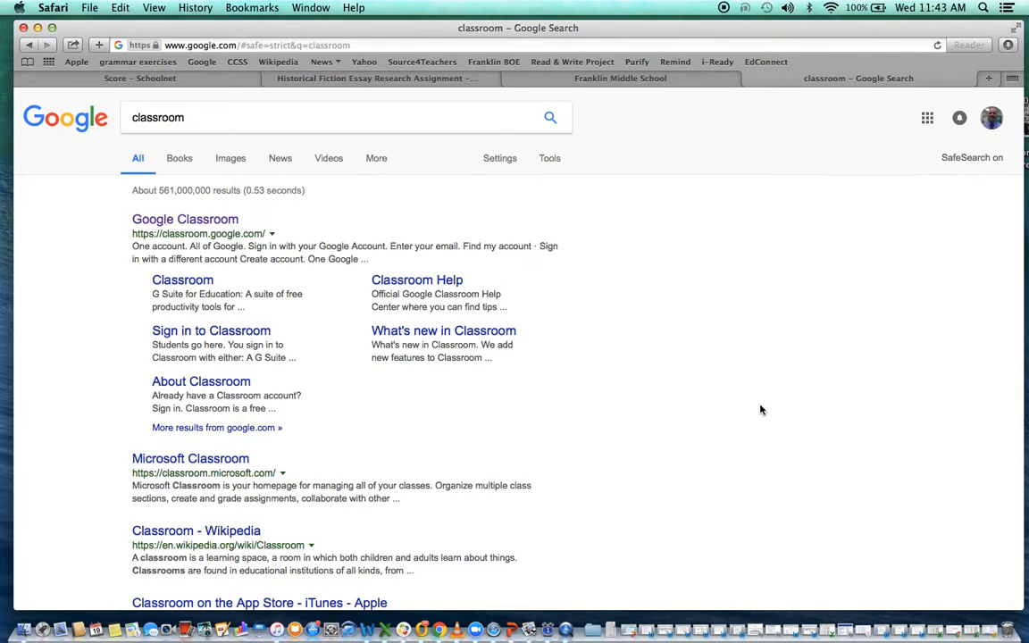
{"action": "left_click", "coordinate": [203, 222]}
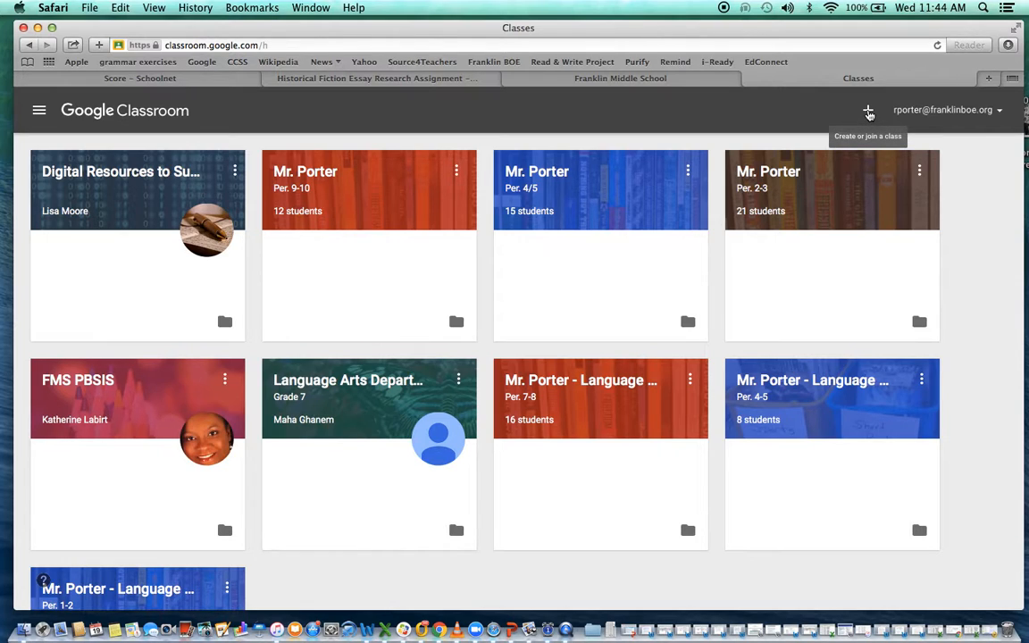
- Choose Create class from the + menu on the Classes page
{"action": "left_click", "coordinate": [868, 109]}
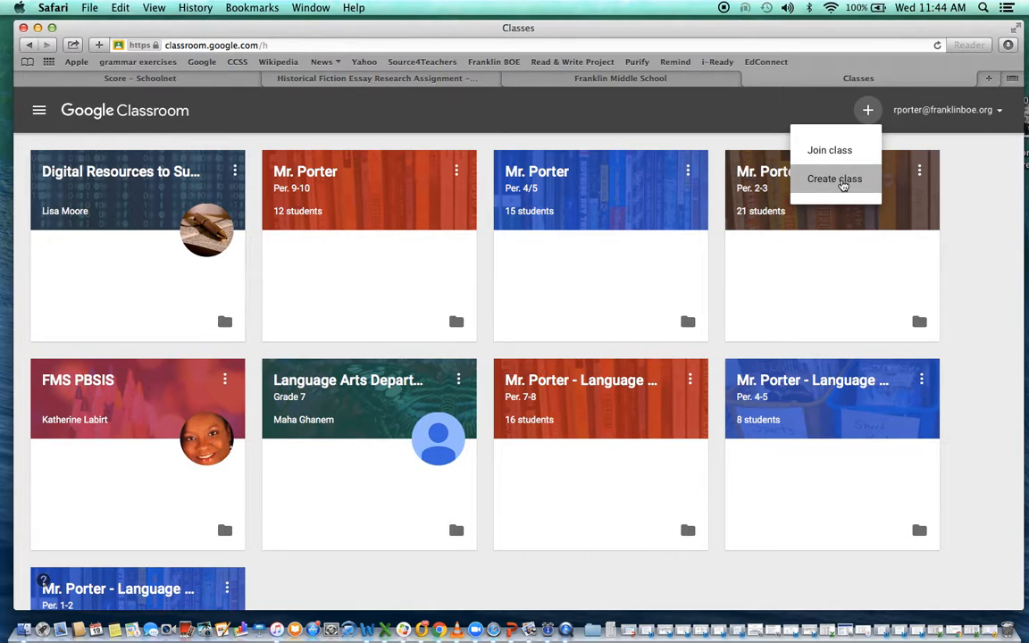
{"action": "left_click", "coordinate": [841, 181]}
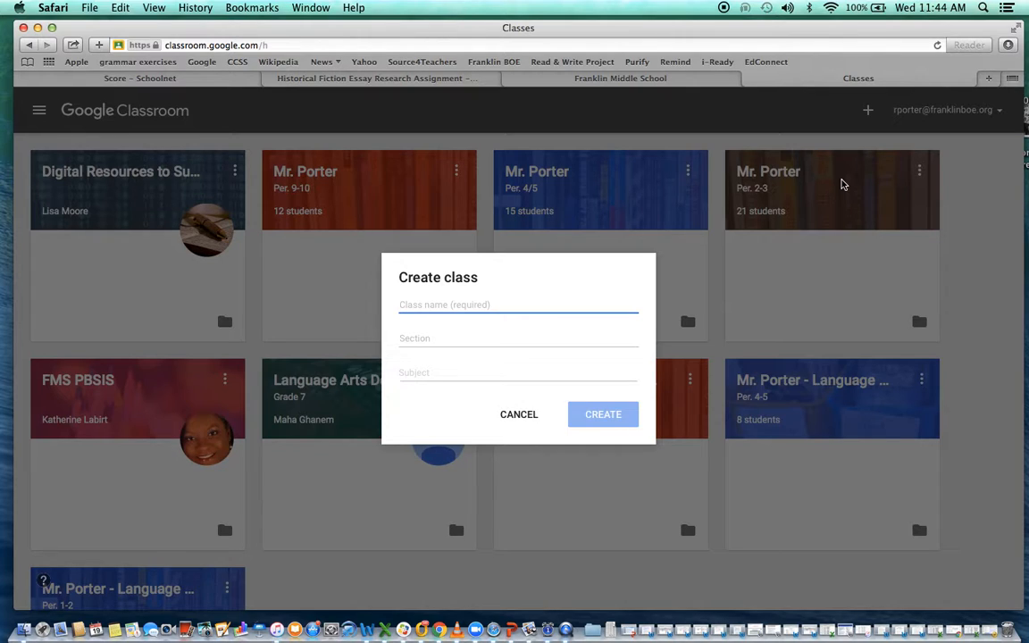
- Create a class named 'Mr. Porter - Example Class' with subject 'English Language Arts'
{"action": "type", "text": "Mr. Porter "}
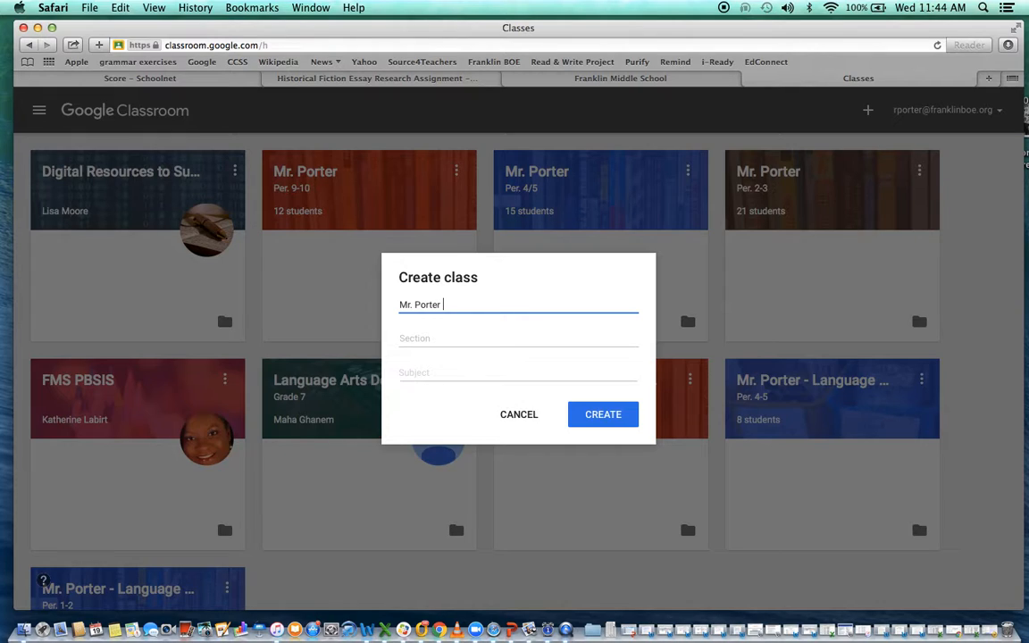
{"action": "type", "text": "- Example Class"}
{"action": "left_click", "coordinate": [439, 335]}
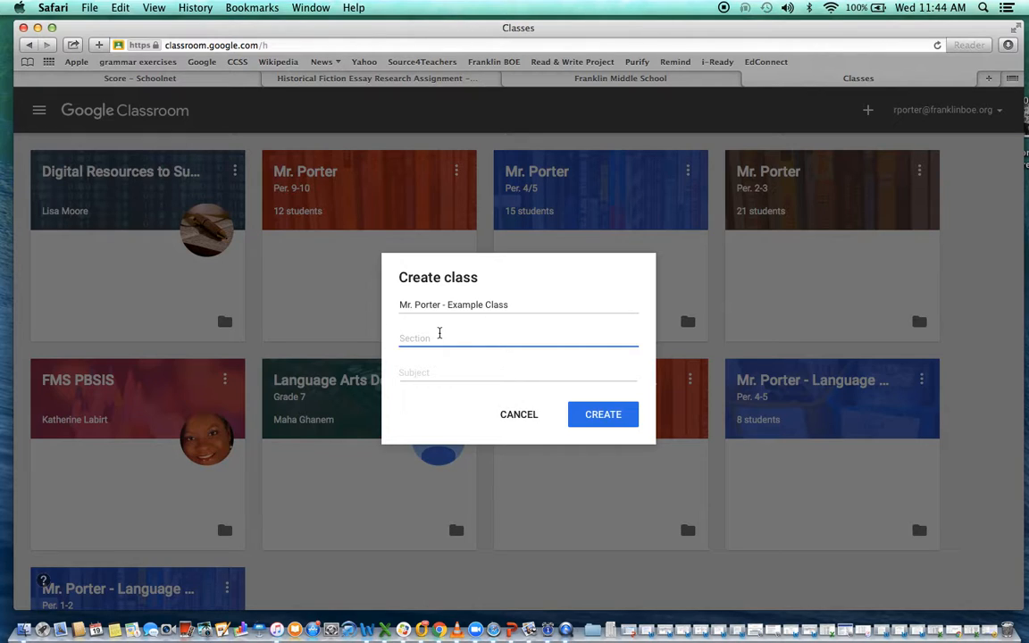
{"action": "left_click", "coordinate": [441, 369]}
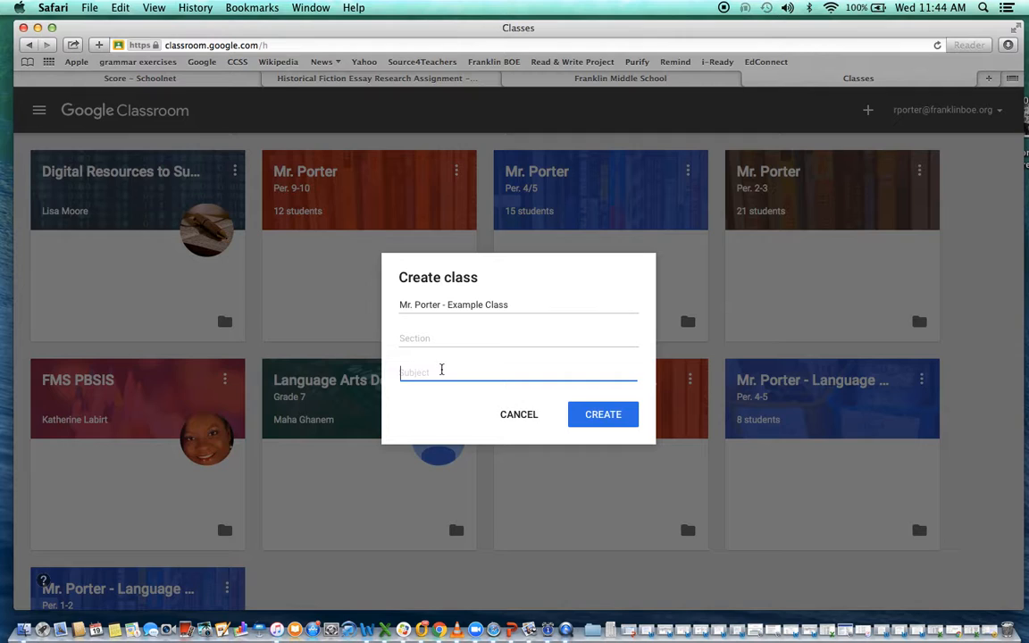
{"action": "type", "text": "English La"}
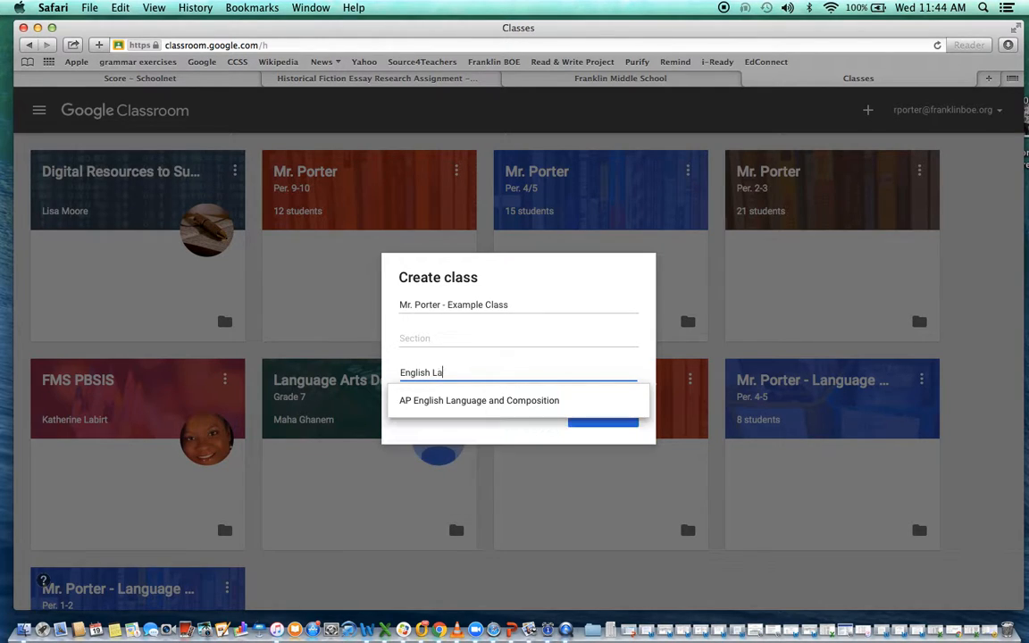
{"action": "type", "text": "nguage Arts"}
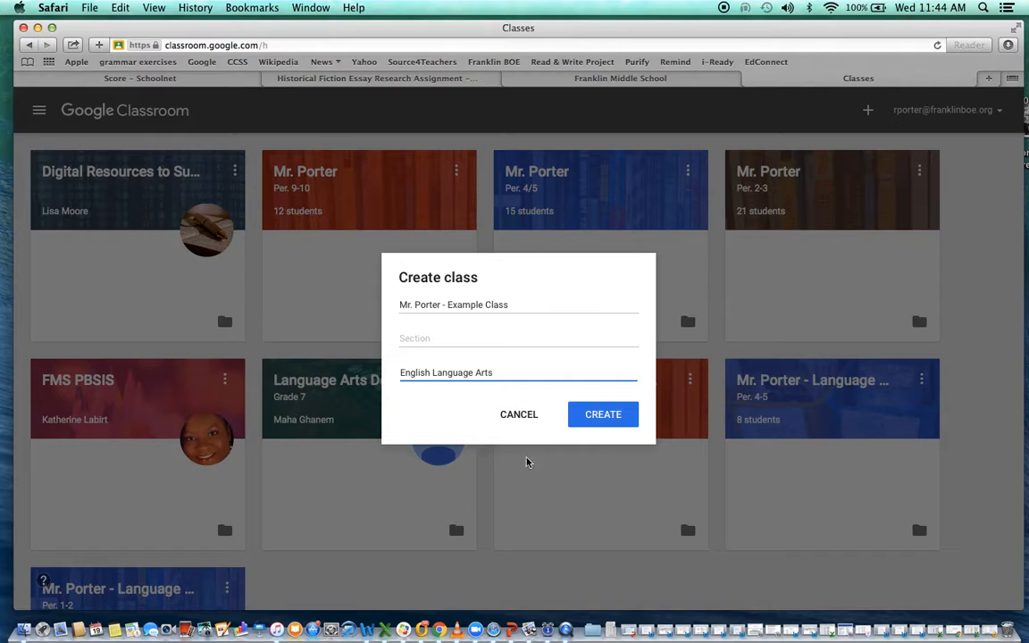
{"action": "left_click", "coordinate": [601, 416]}
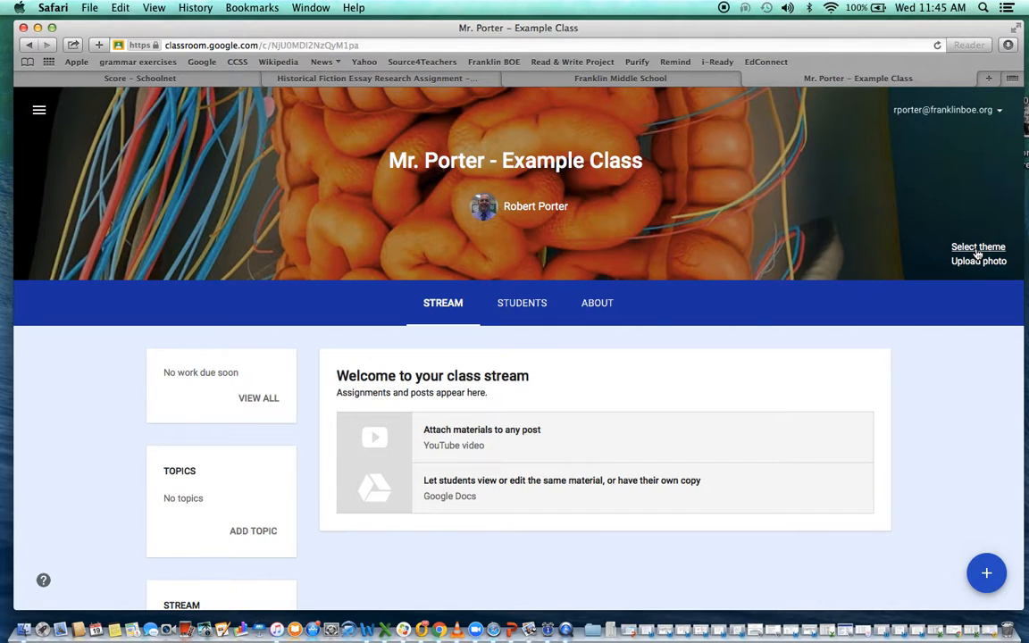
- Bring up the theme Gallery from Select theme in the class header banner
{"action": "left_click", "coordinate": [977, 248]}
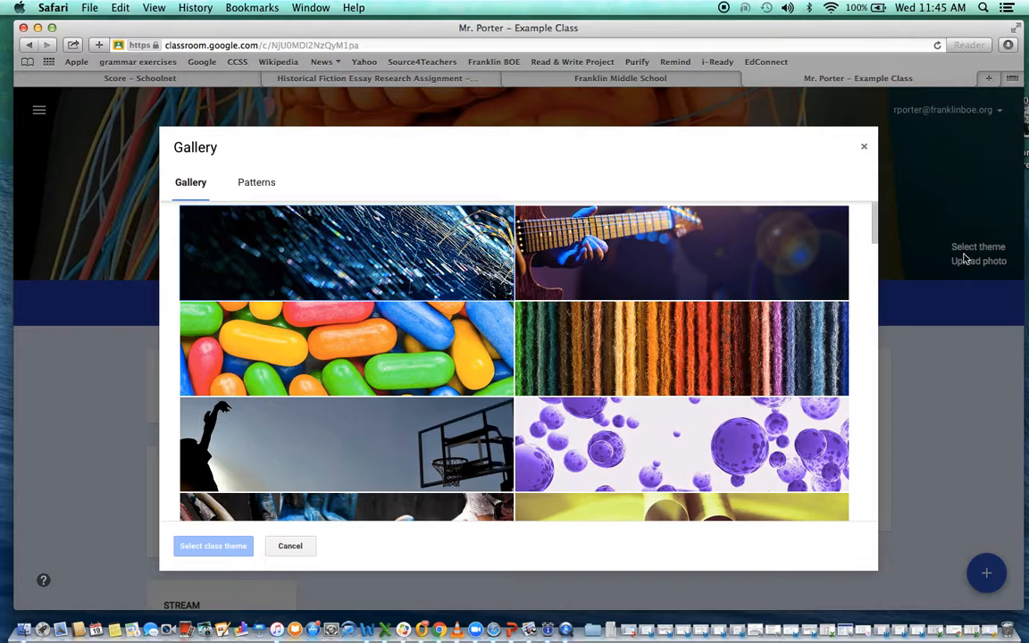
- Apply the brown books photo (158_books_brown.jpg) as the class header theme
{"action": "scroll", "coordinate": [675, 351], "scroll_direction": "down", "scroll_amount": 5}
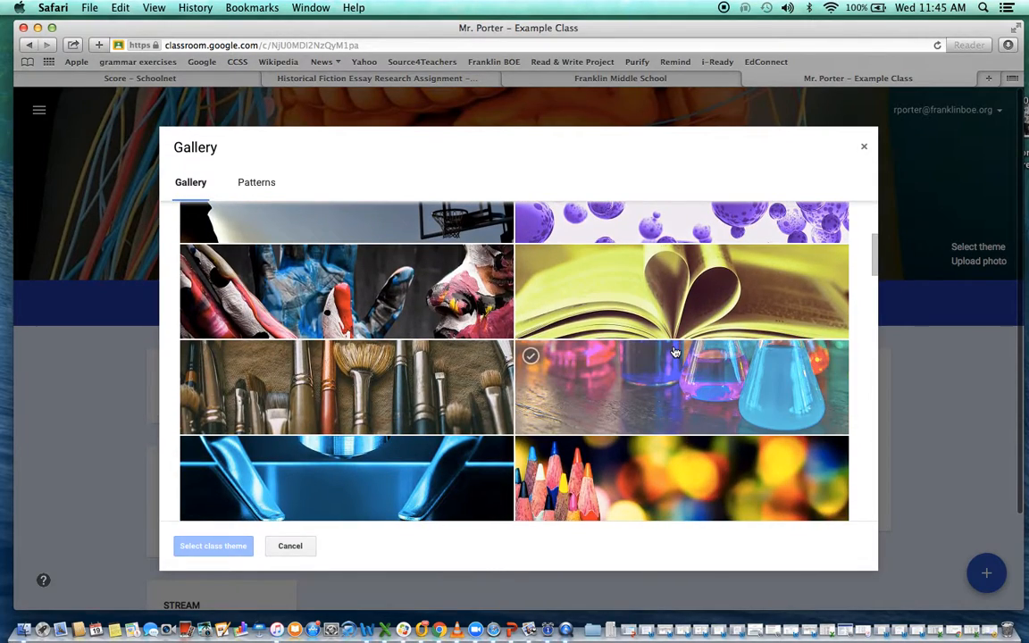
{"action": "scroll", "coordinate": [675, 352], "scroll_direction": "down", "scroll_amount": 5}
{"action": "scroll", "coordinate": [675, 352], "scroll_direction": "down", "scroll_amount": 5}
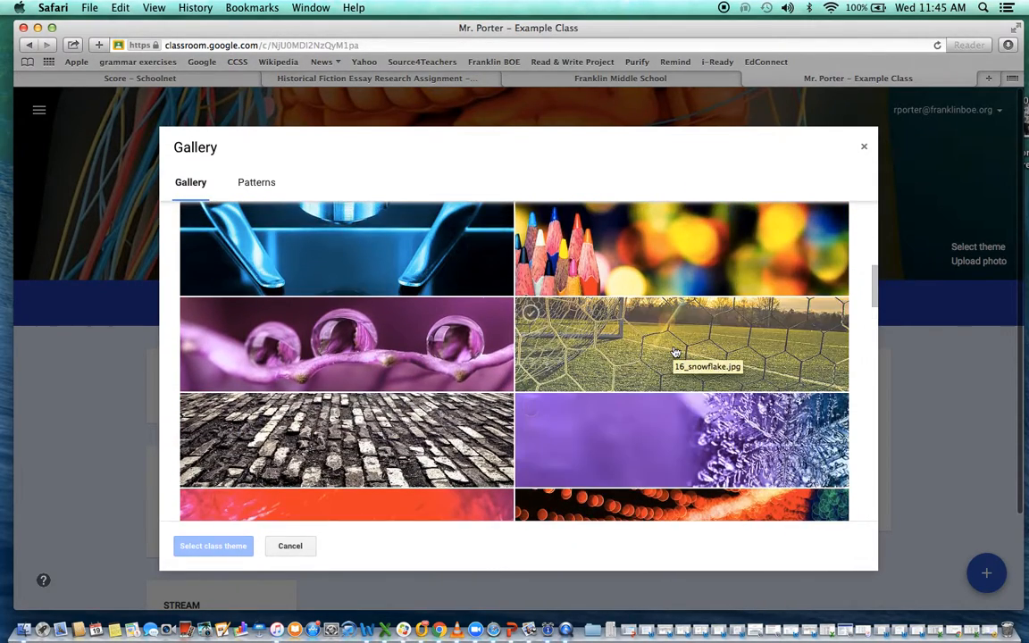
{"action": "scroll", "coordinate": [675, 352], "scroll_direction": "down", "scroll_amount": 6}
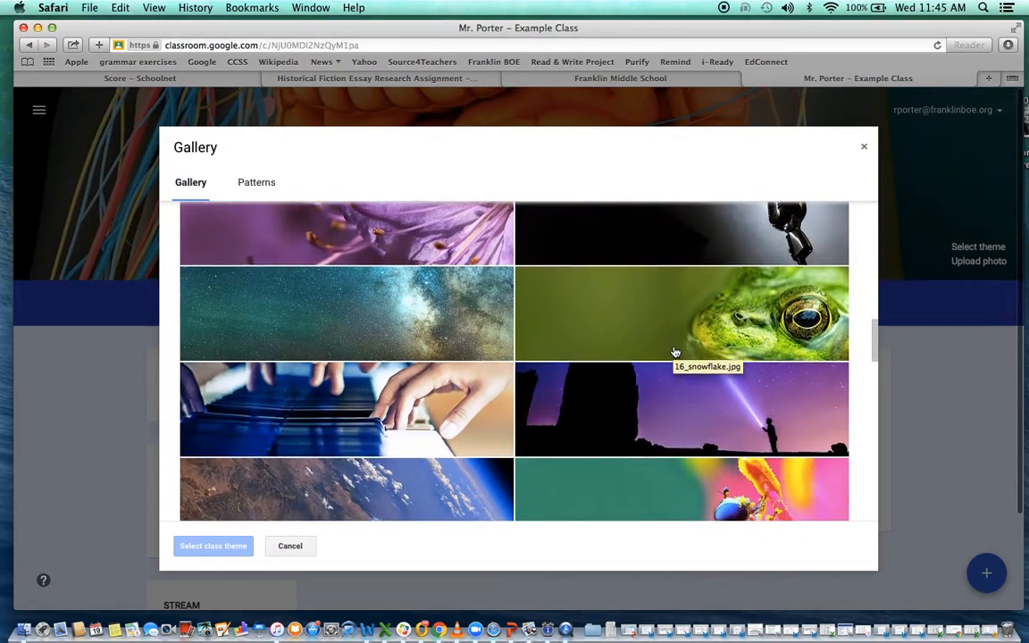
{"action": "scroll", "coordinate": [675, 351], "scroll_direction": "down", "scroll_amount": 12}
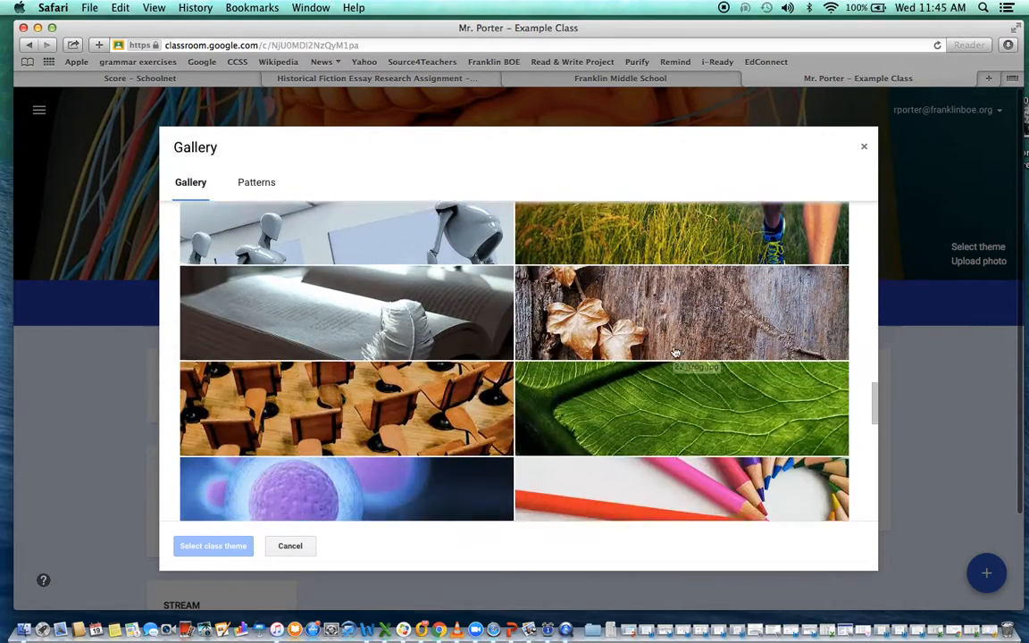
{"action": "scroll", "coordinate": [675, 352], "scroll_direction": "down", "scroll_amount": 5}
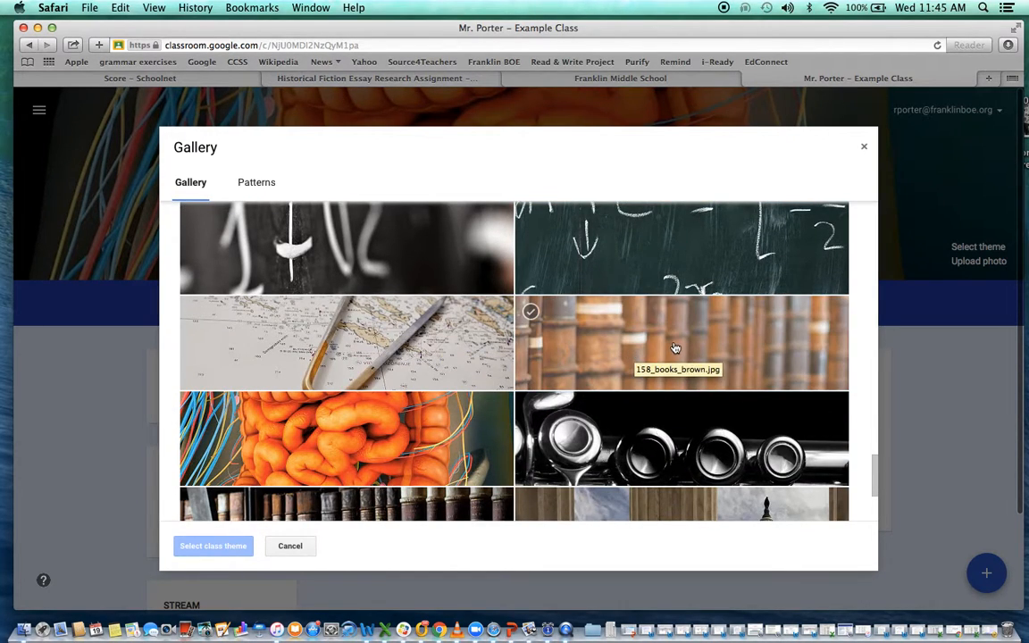
{"action": "left_click", "coordinate": [674, 347]}
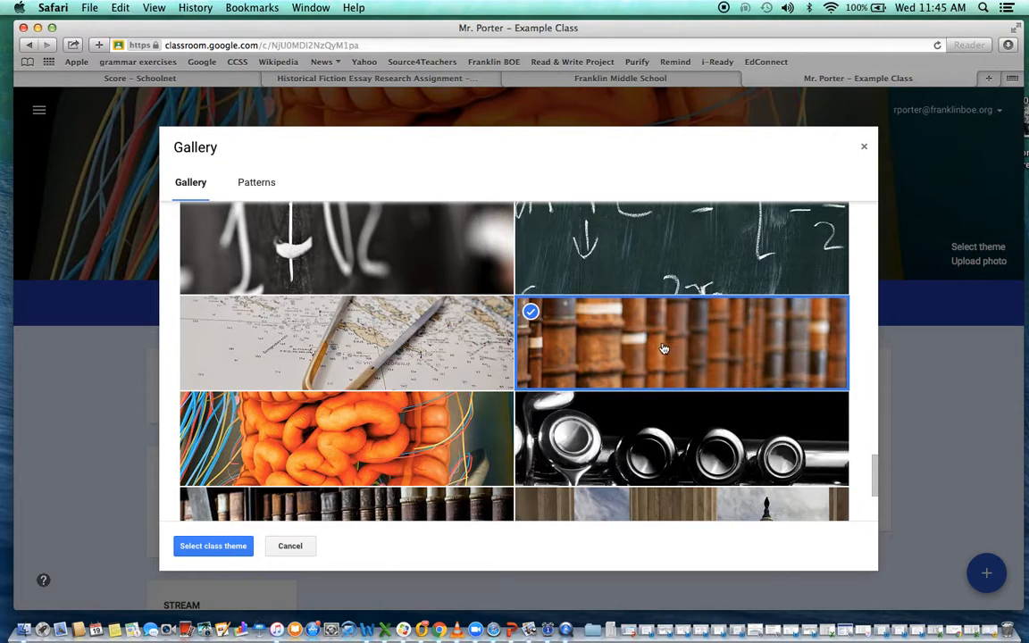
{"action": "left_click", "coordinate": [212, 546]}
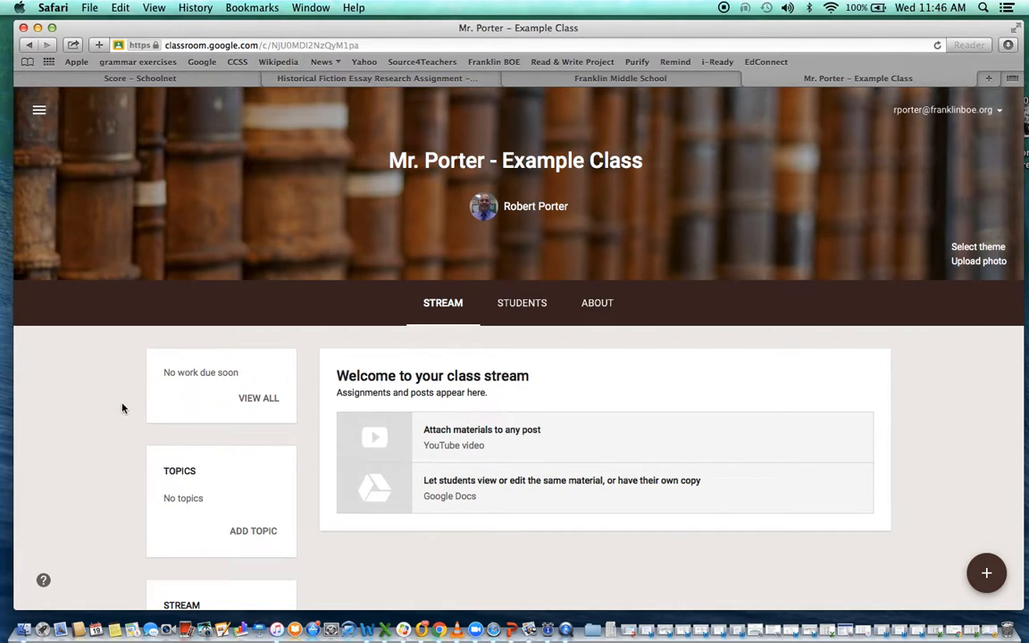
{"action": "scroll", "coordinate": [122, 408], "scroll_direction": "down", "scroll_amount": 3}
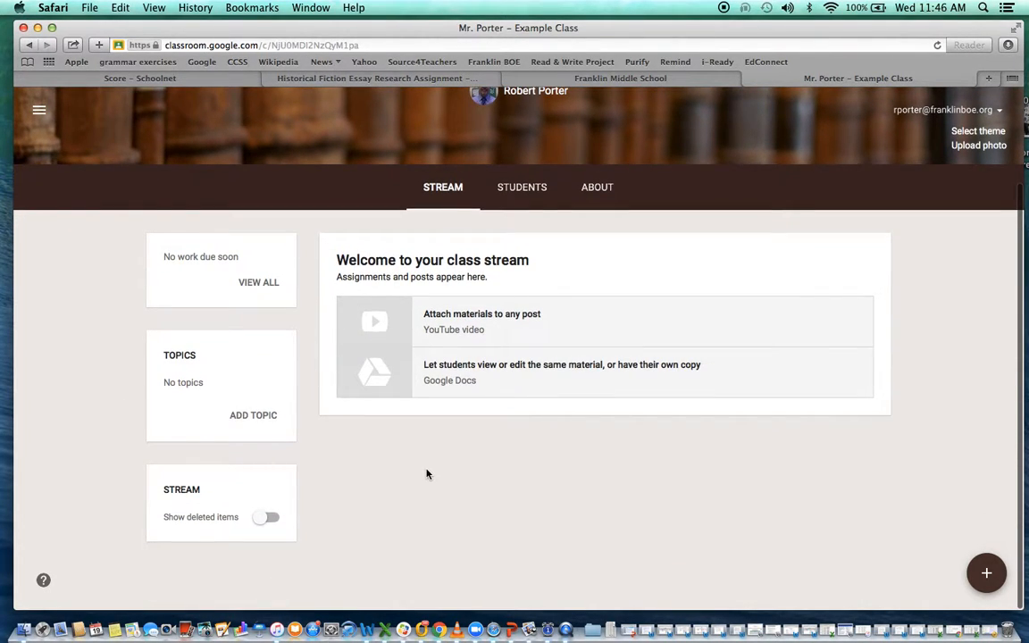
{"action": "scroll", "coordinate": [427, 474], "scroll_direction": "up", "scroll_amount": 3}
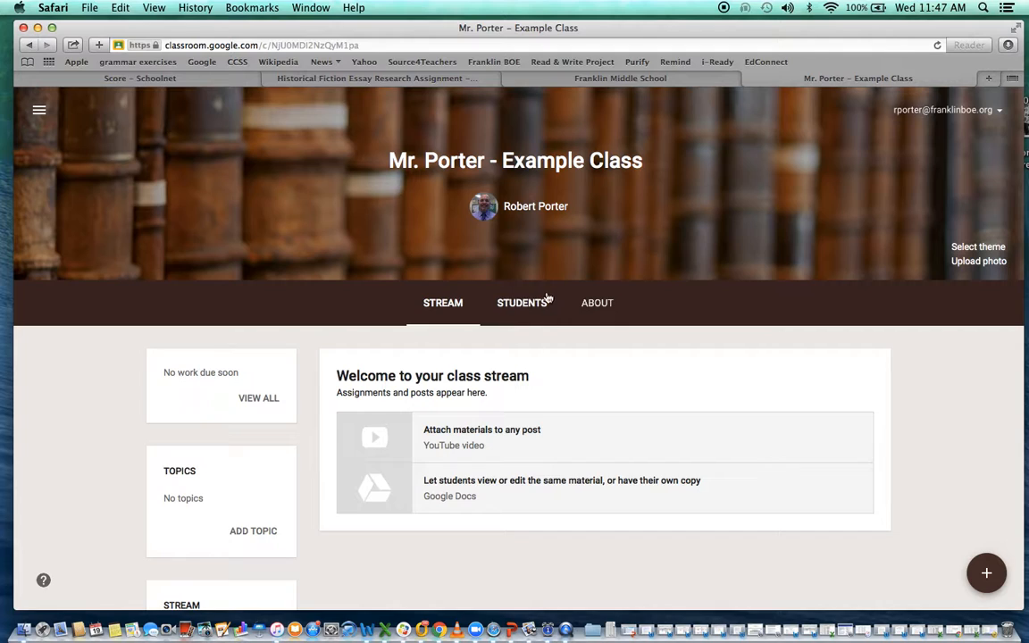
- Show the Students tab and look at the Invite students dialog without inviting anyone
{"action": "left_click", "coordinate": [522, 306]}
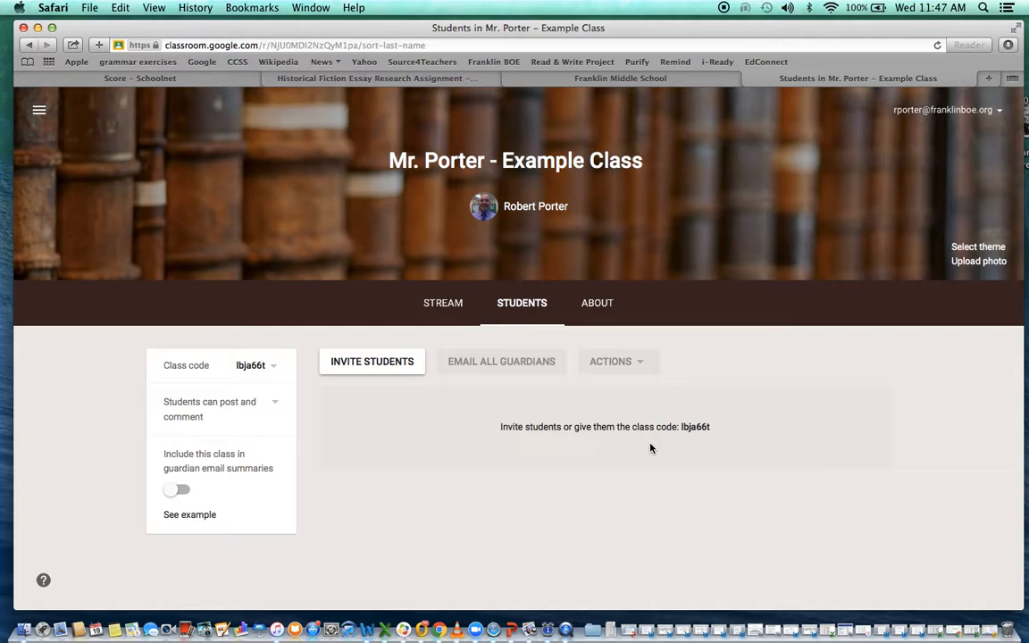
{"action": "left_click", "coordinate": [385, 367]}
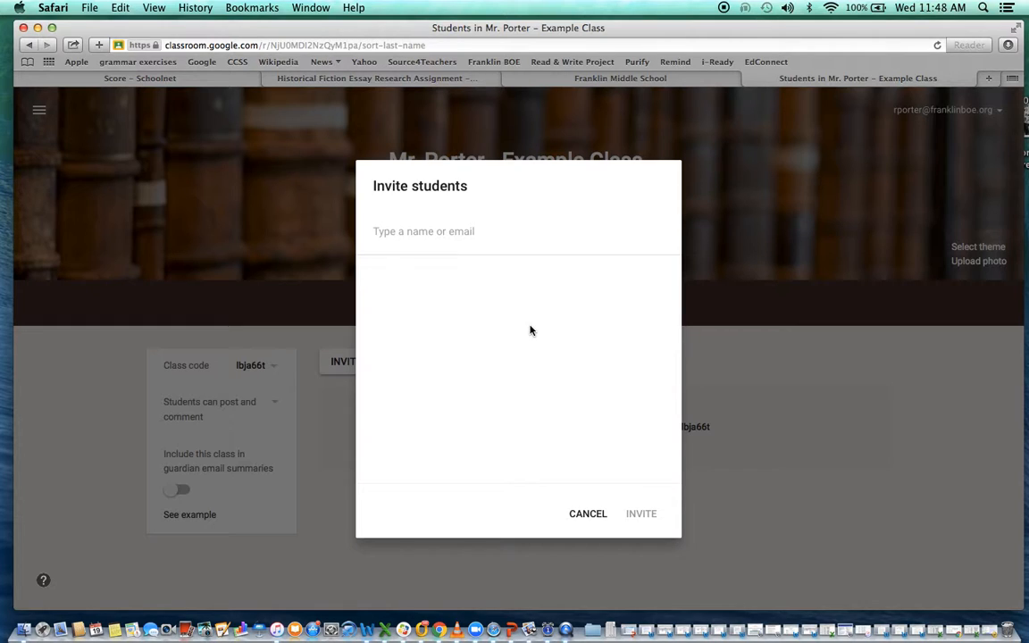
{"action": "left_click", "coordinate": [586, 515]}
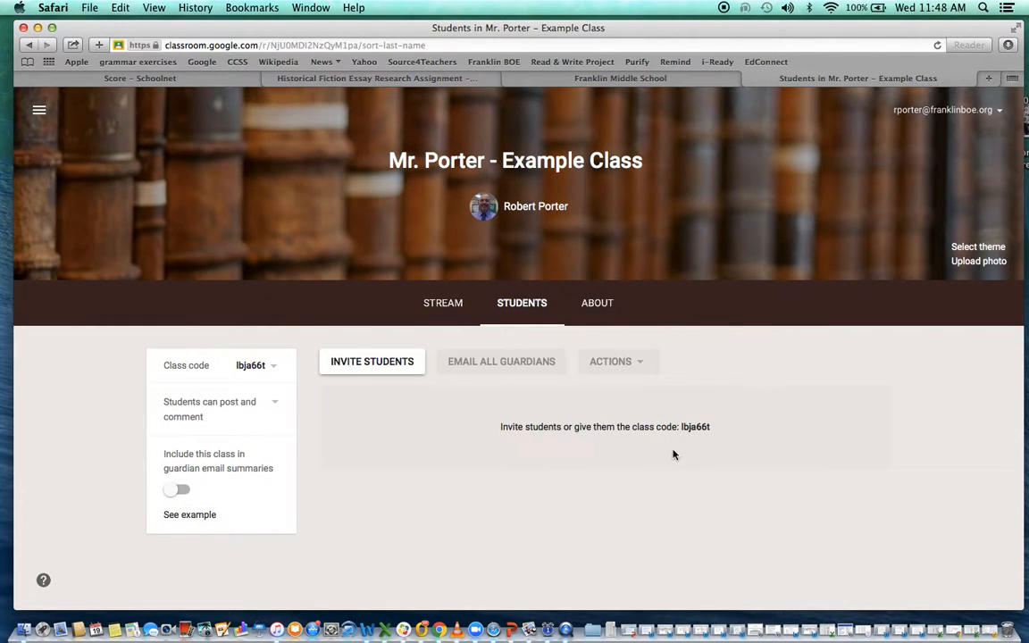
- Review the About tab's class details, then return to the class Stream
{"action": "left_click", "coordinate": [603, 303]}
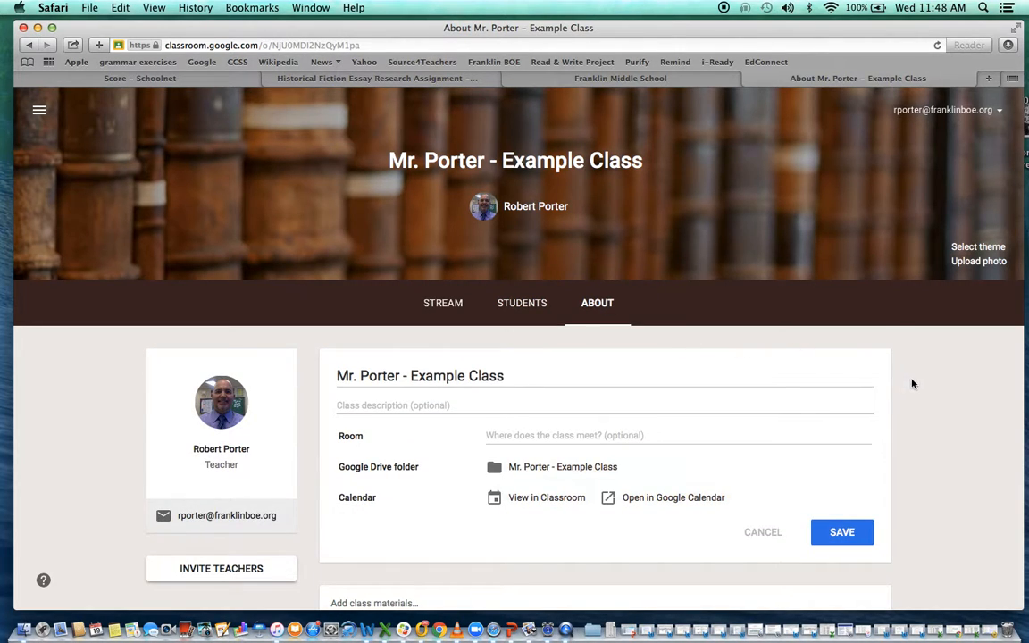
{"action": "scroll", "coordinate": [914, 385], "scroll_direction": "down", "scroll_amount": 2}
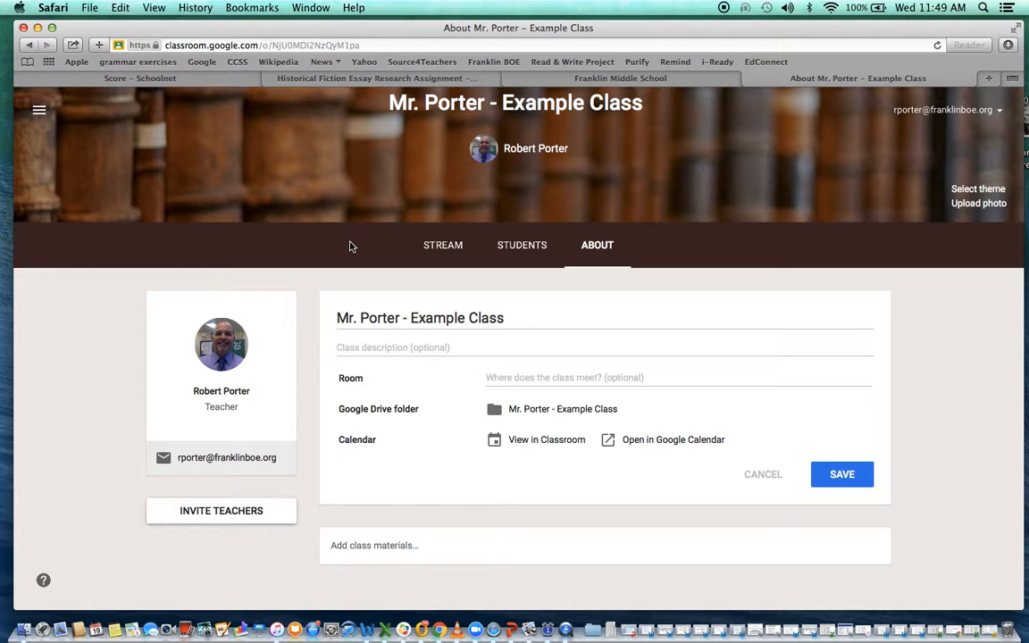
{"action": "scroll", "coordinate": [358, 212], "scroll_direction": "up", "scroll_amount": 2}
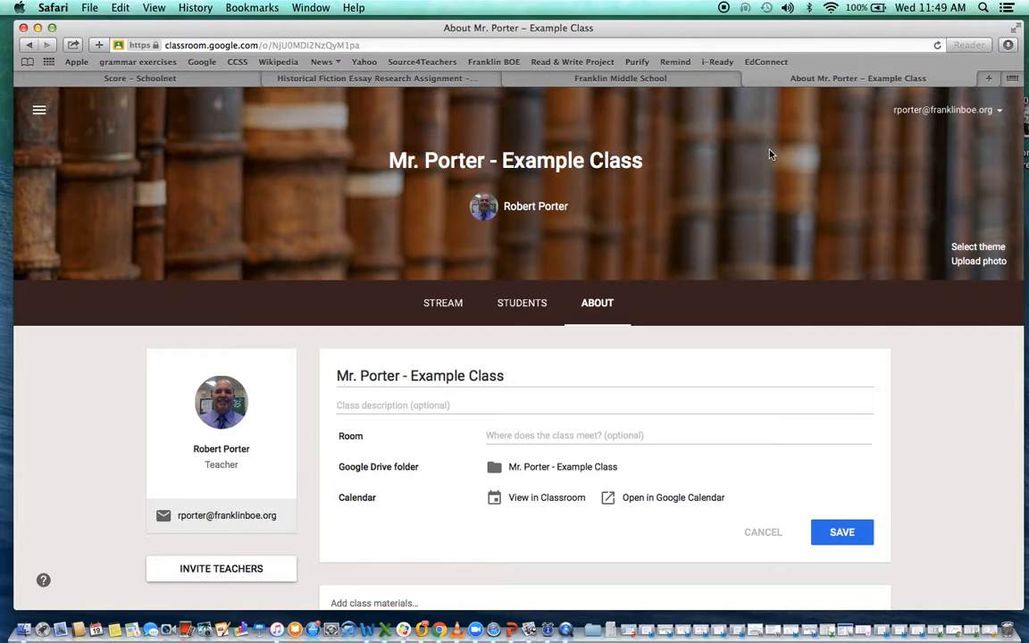
{"action": "left_click", "coordinate": [443, 302]}
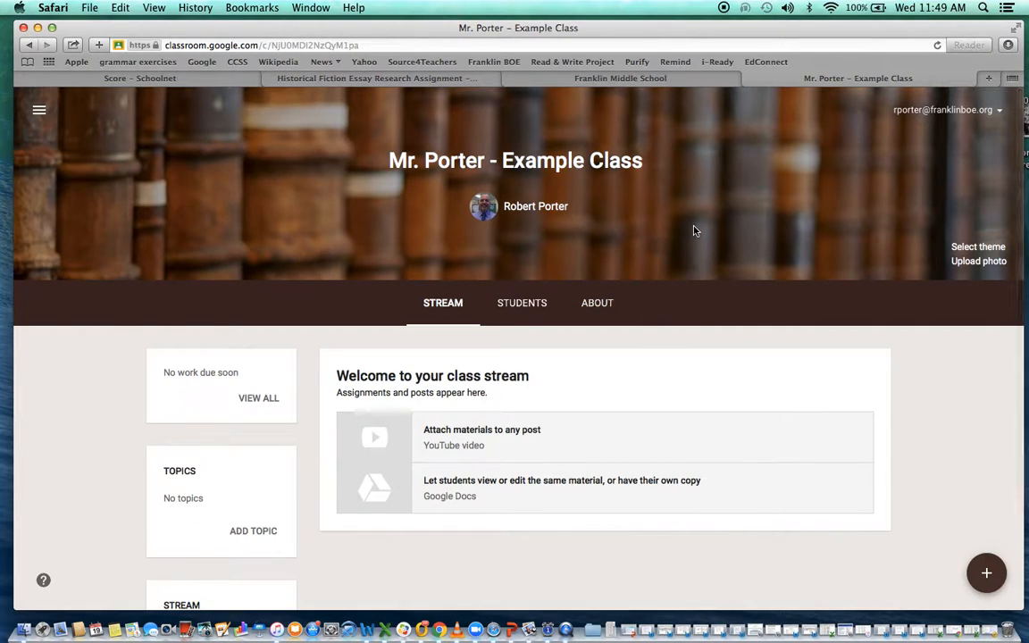